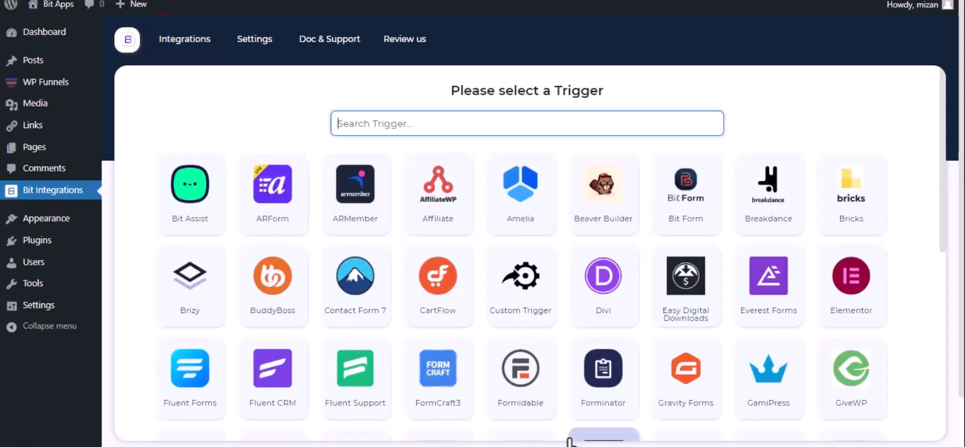
Step: Choose WPFunnels as the integration's trigger, then copy its webhook URL and start fetching the response
text(wp)
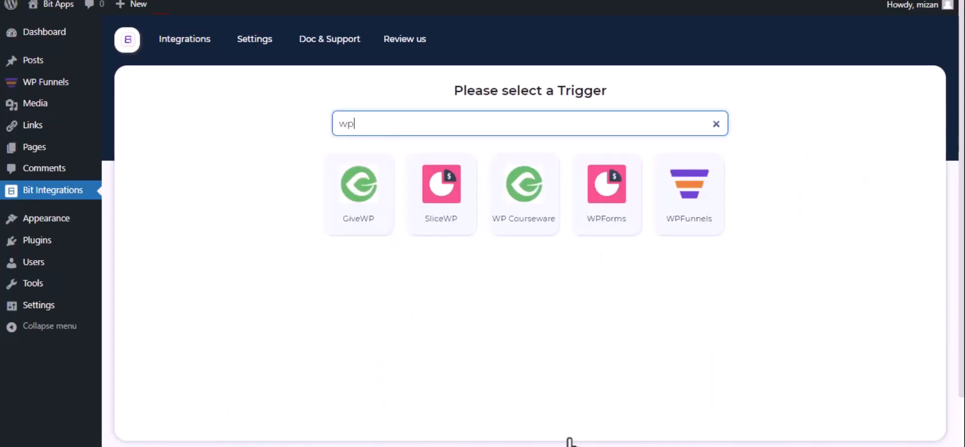
click(680, 232)
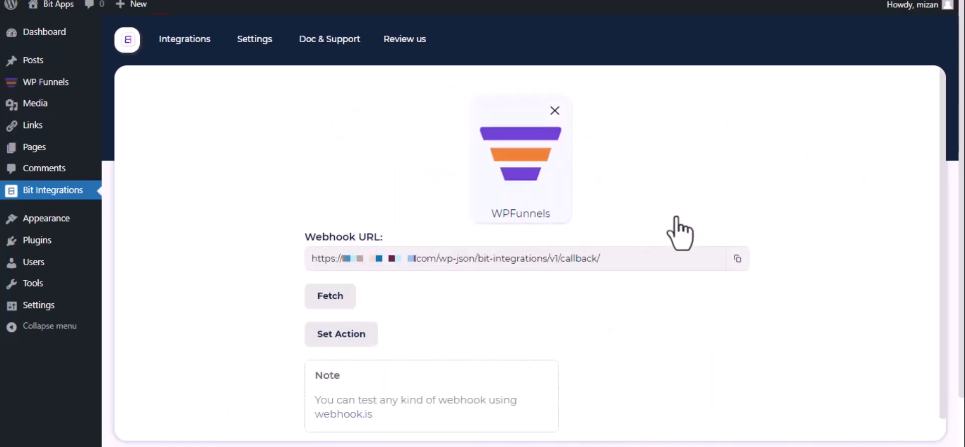
click(736, 261)
click(318, 300)
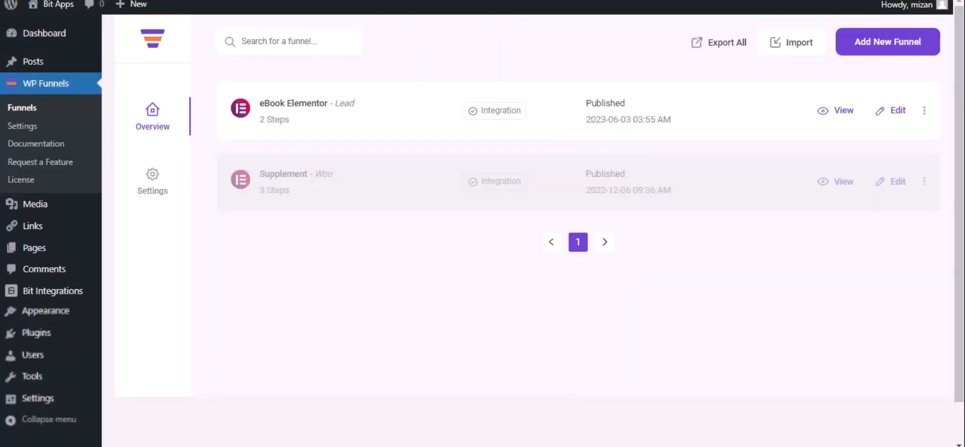
Step: In WP Funnels, add a webhook named Bit Integrations to the eBook Elementor funnel with the copied callback URL as request URL
click(897, 111)
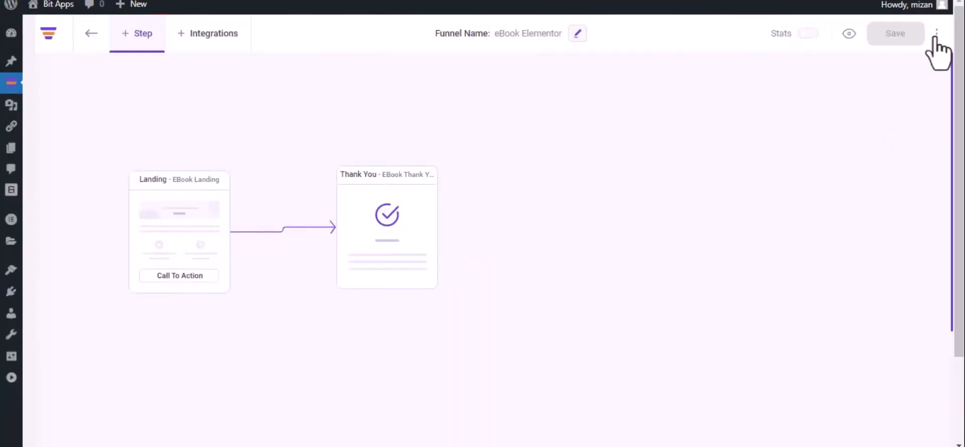
click(937, 34)
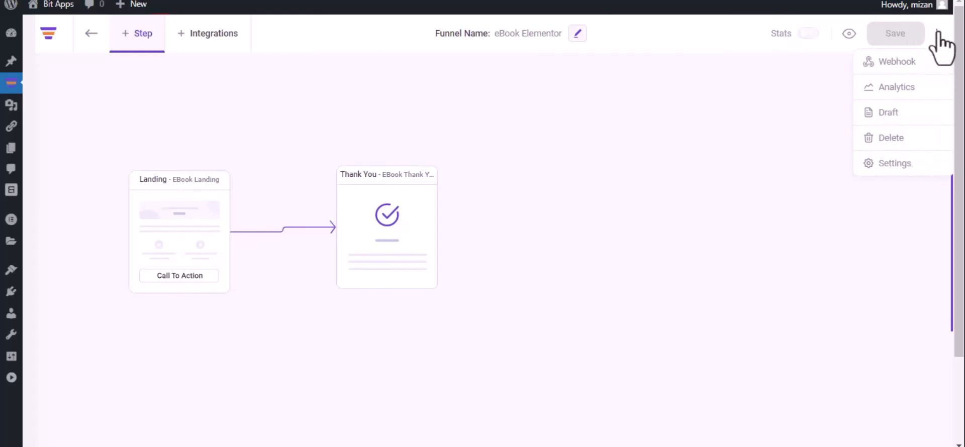
click(918, 61)
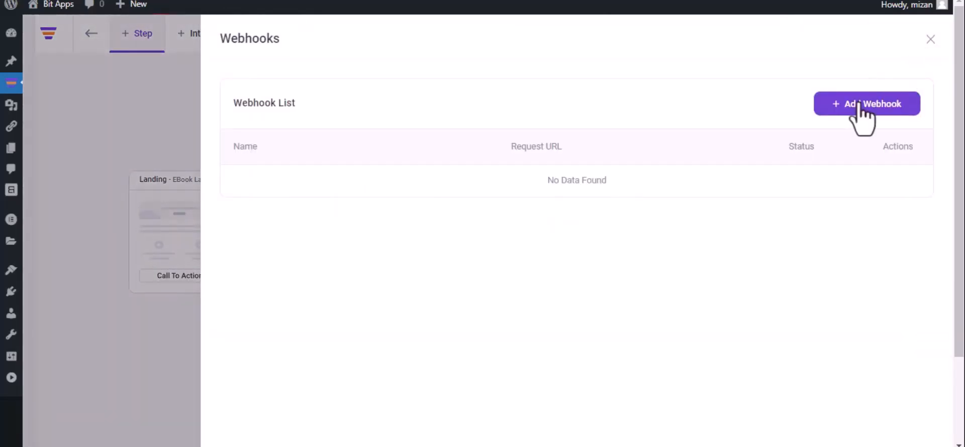
click(861, 106)
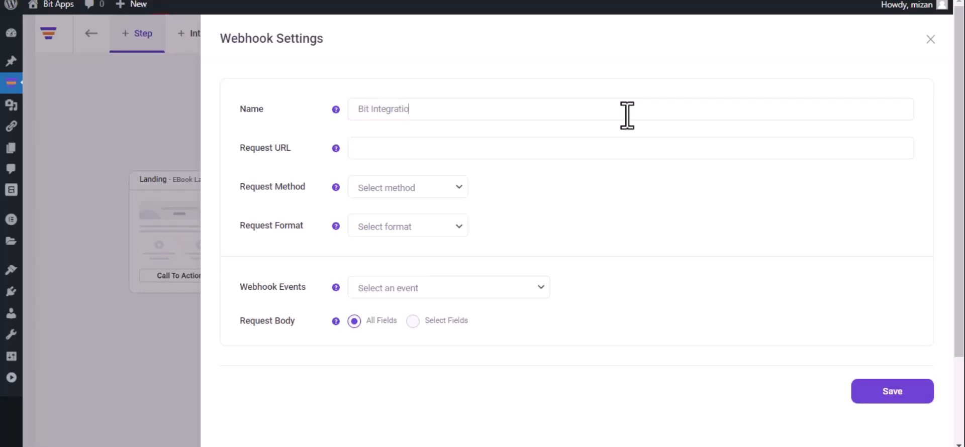
click(480, 146)
key(ctrl+v)
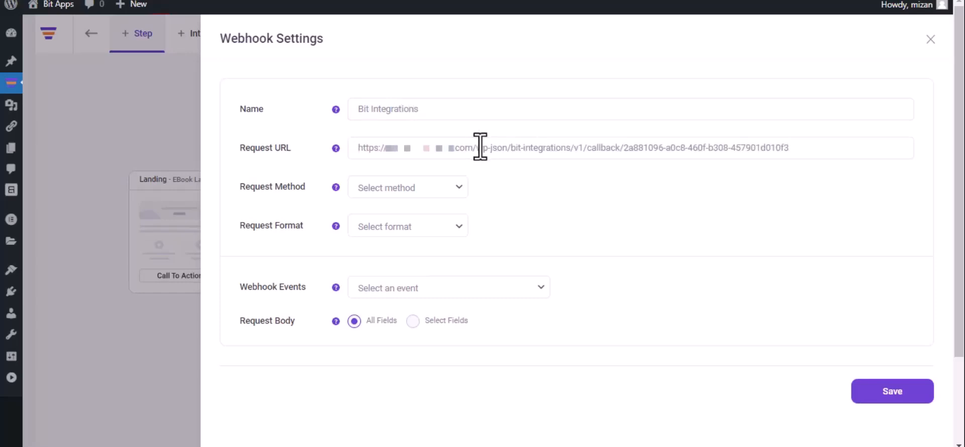
Step: Set the webhook's request method to POST, format to JSON and event to After Optin Form Submitted (eBook Landing)
click(415, 195)
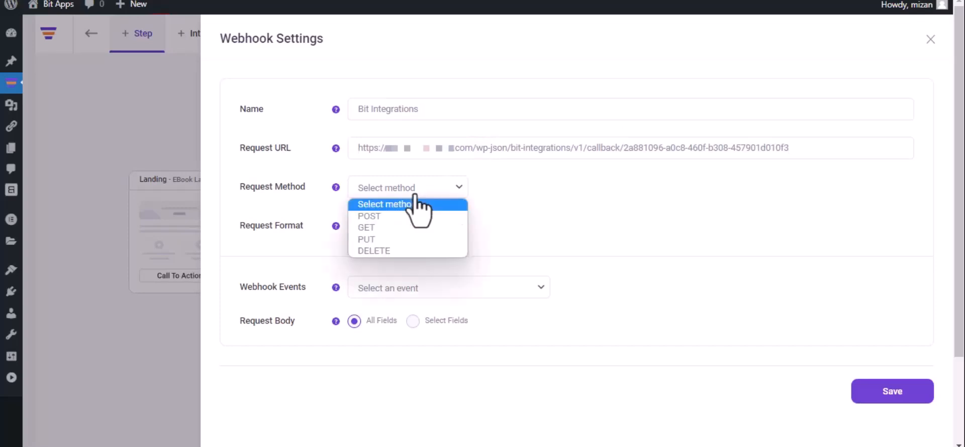
click(406, 217)
click(408, 227)
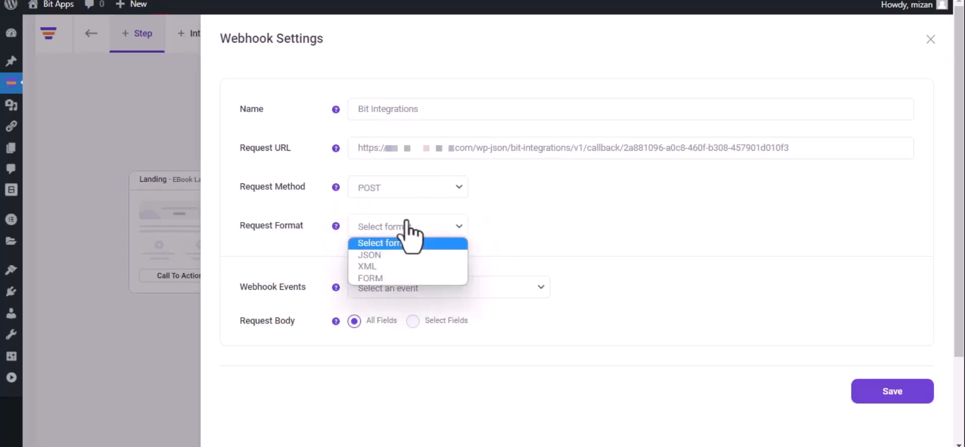
click(402, 255)
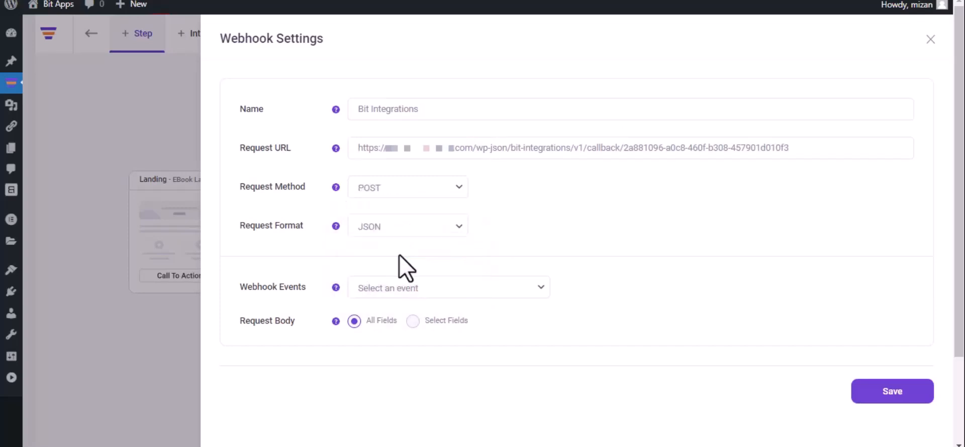
click(424, 287)
click(423, 317)
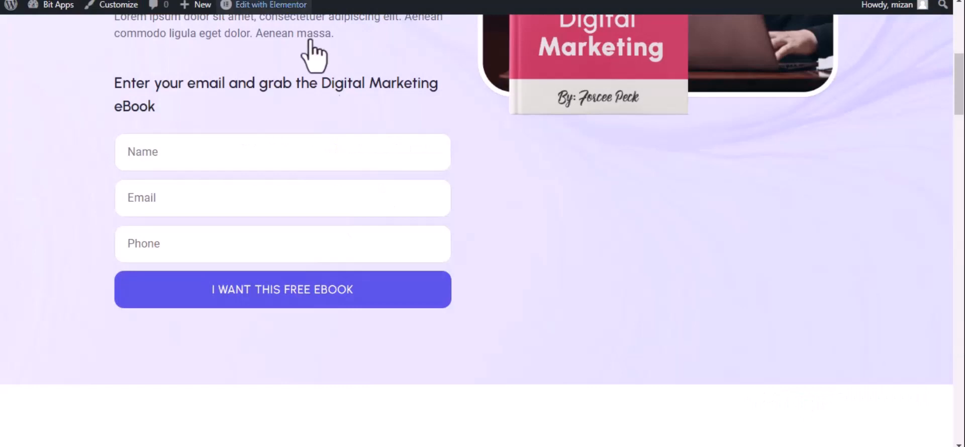
Step: Submit the eBook landing page's opt-in form with the name Bit Integrations, a contact e-mail and a phone number
click(272, 153)
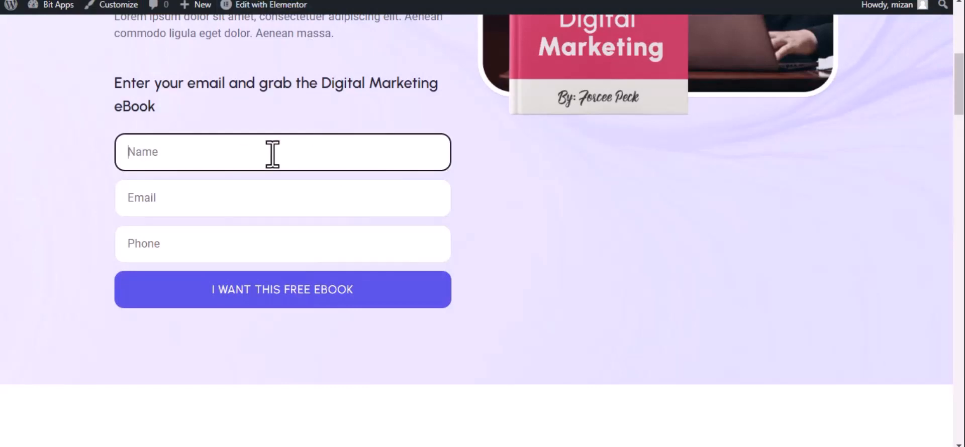
text(Bit Integrations)
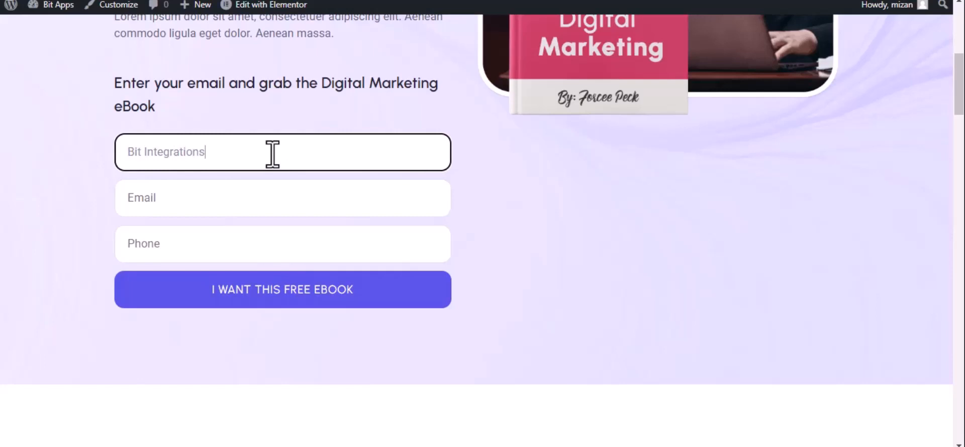
click(213, 207)
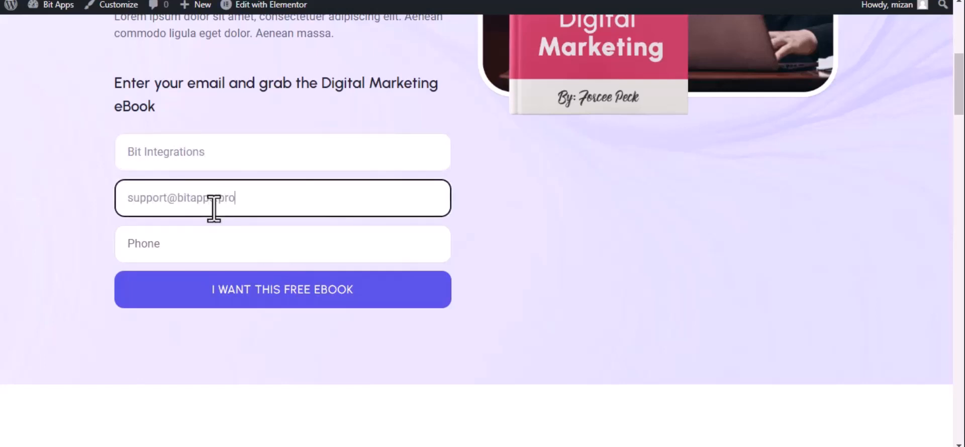
click(215, 244)
text(444555666)
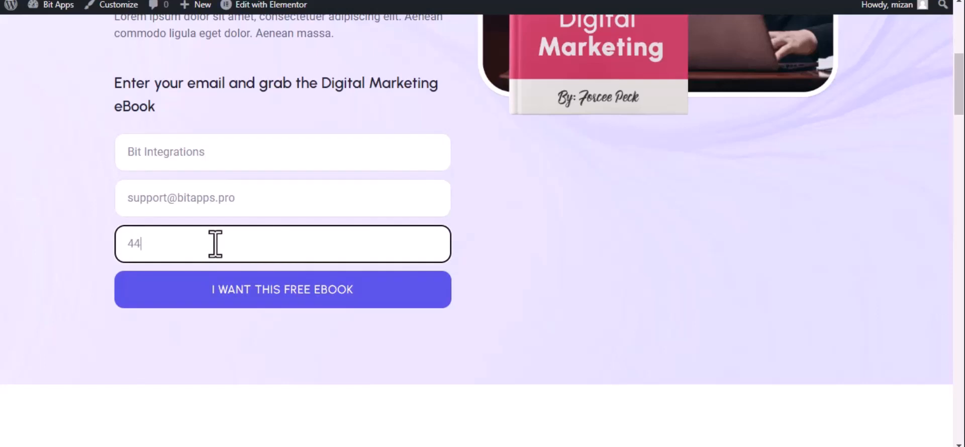
click(247, 291)
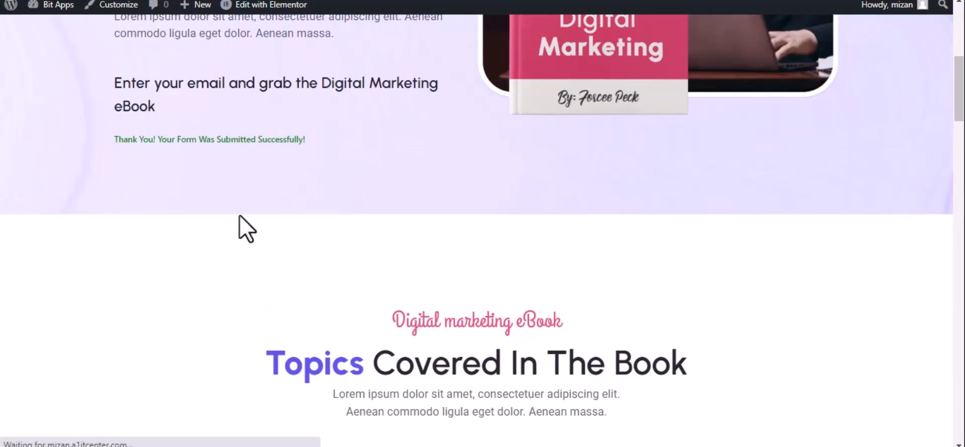
Step: Return to Bit Integrations and set Pabbly as the action for the fetched WPFunnels trigger
click(65, 0)
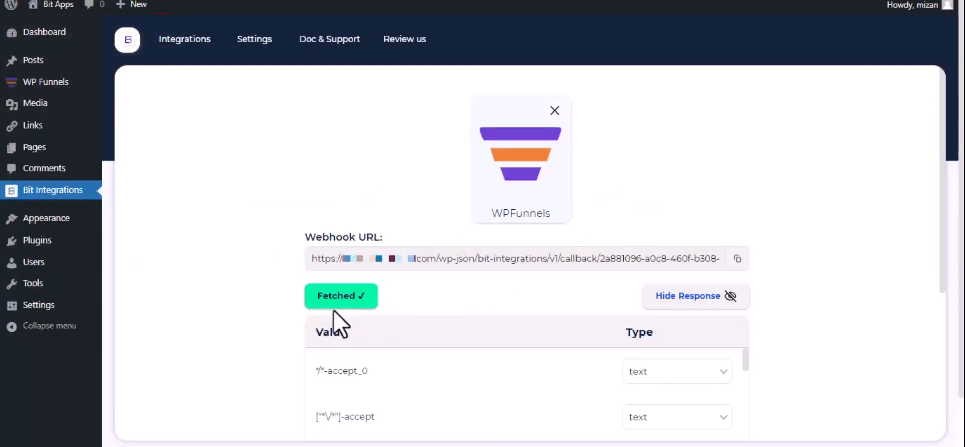
scroll(338, 309, down, 2)
scroll(341, 320, down, 2)
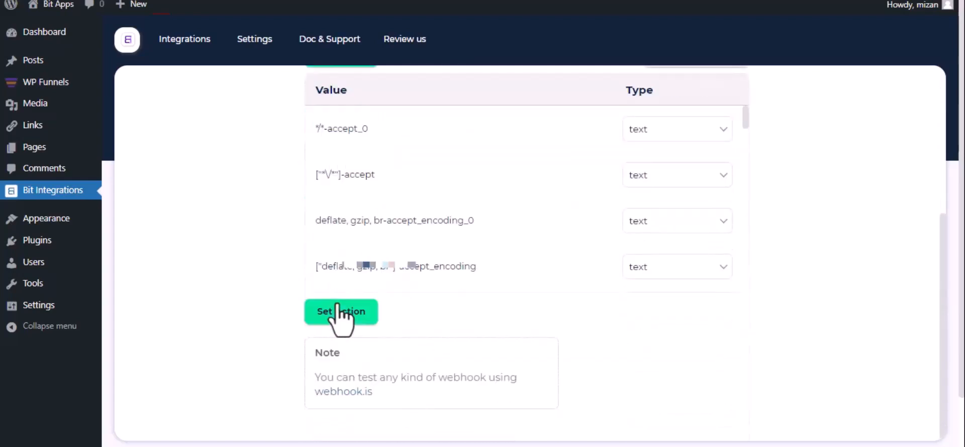
click(337, 308)
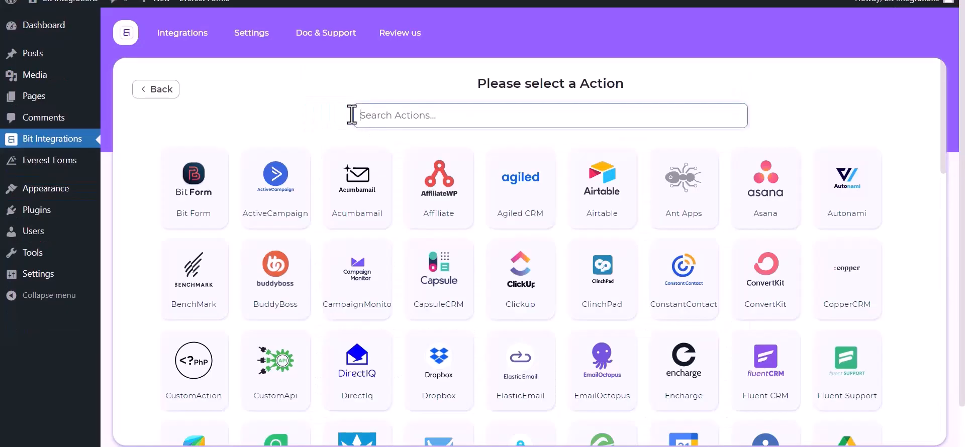
text(paba)
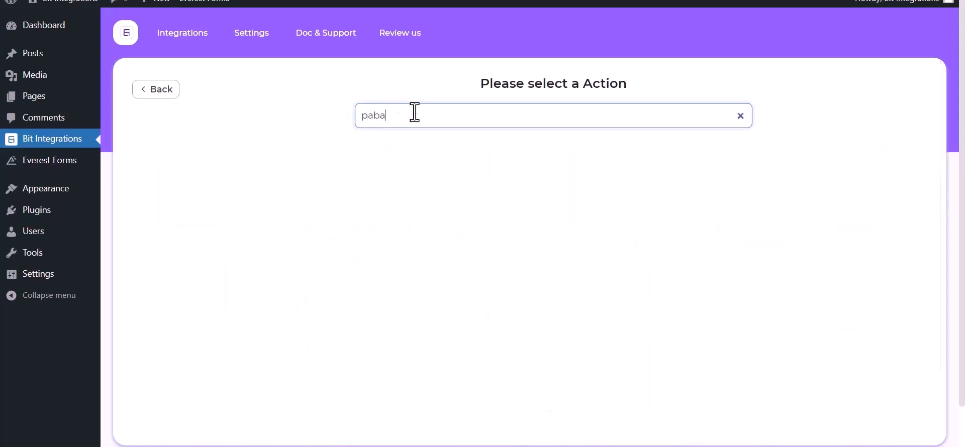
key(BackSpace)
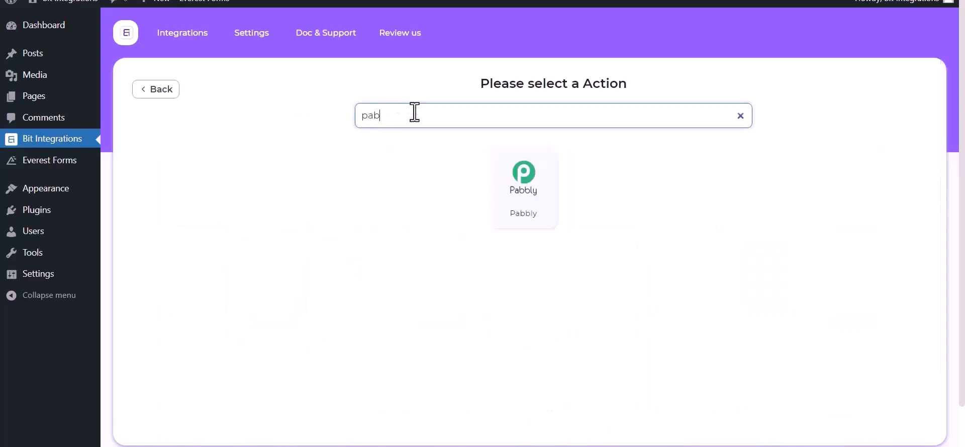
click(547, 211)
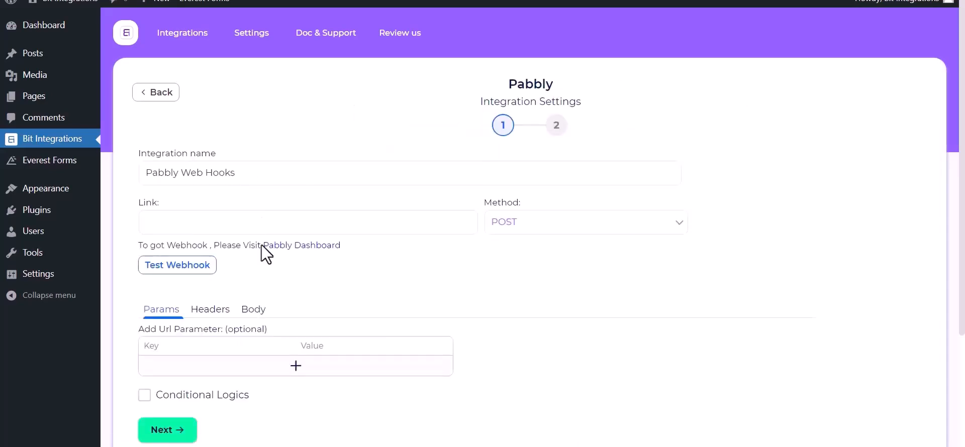
Step: Go to the Pabbly dashboard from the integration settings and create a workflow named Bit Integrations
click(189, 219)
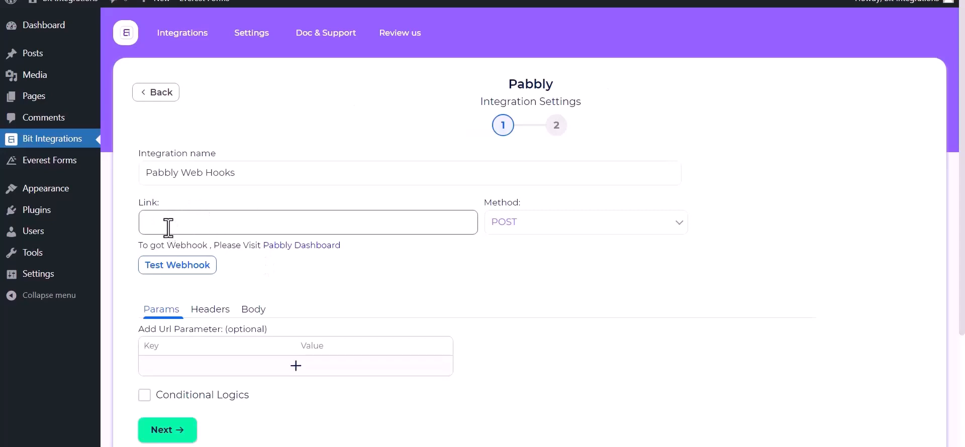
click(316, 246)
click(569, 433)
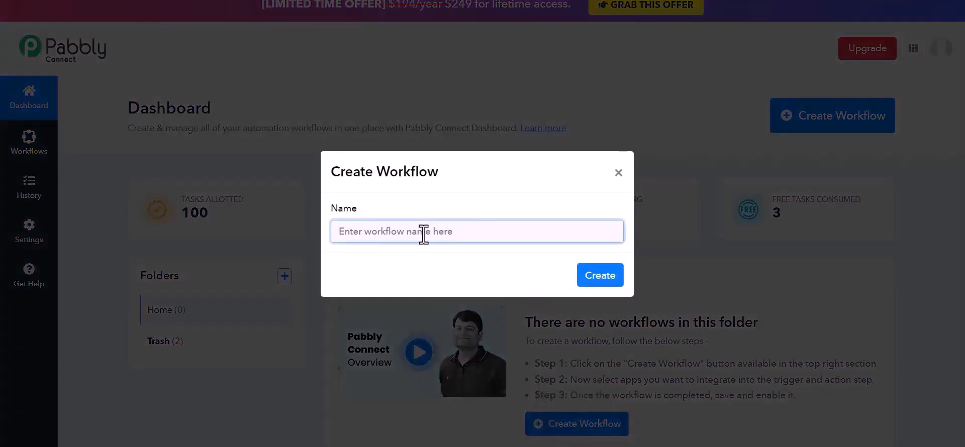
text(Bi)
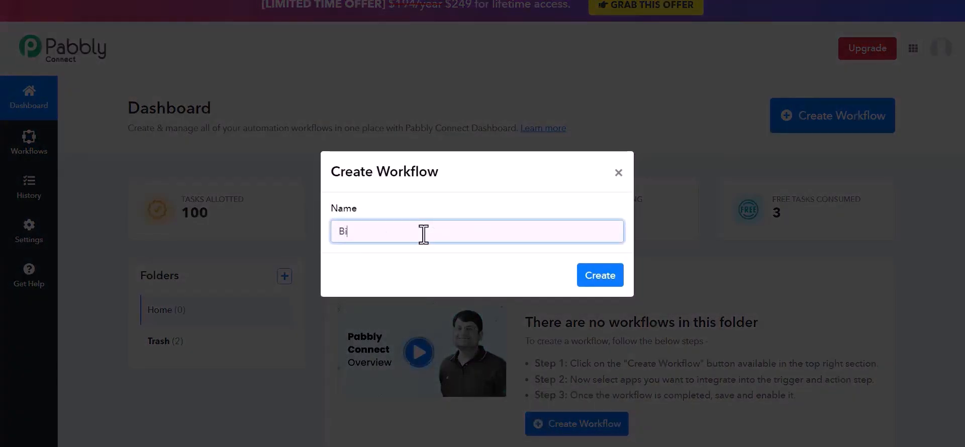
text(r)
key(BackSpace)
text(t Integrations)
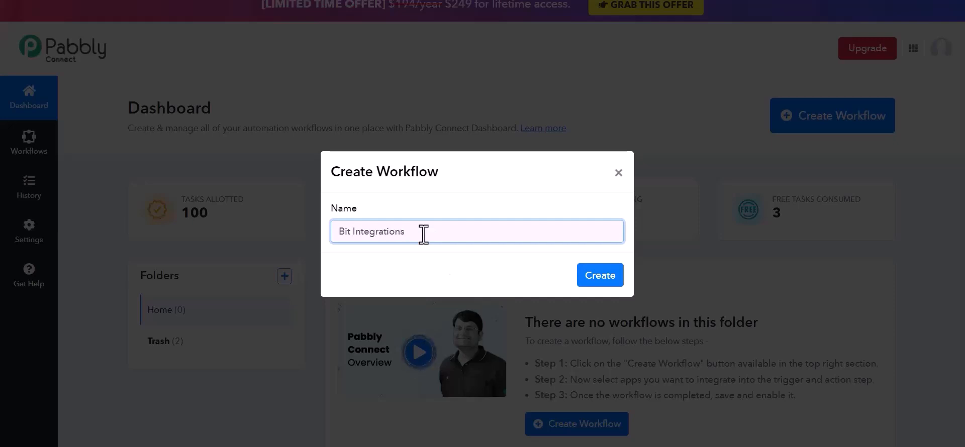
click(615, 273)
Step: Set Webhook by Pabbly as the workflow's trigger app and paste its webhook URL as the link in the Pabbly integration settings
text(web)
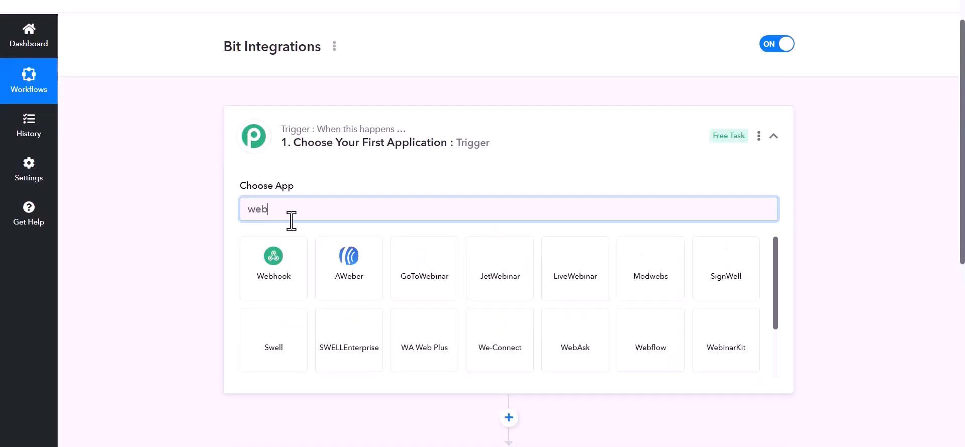
click(289, 272)
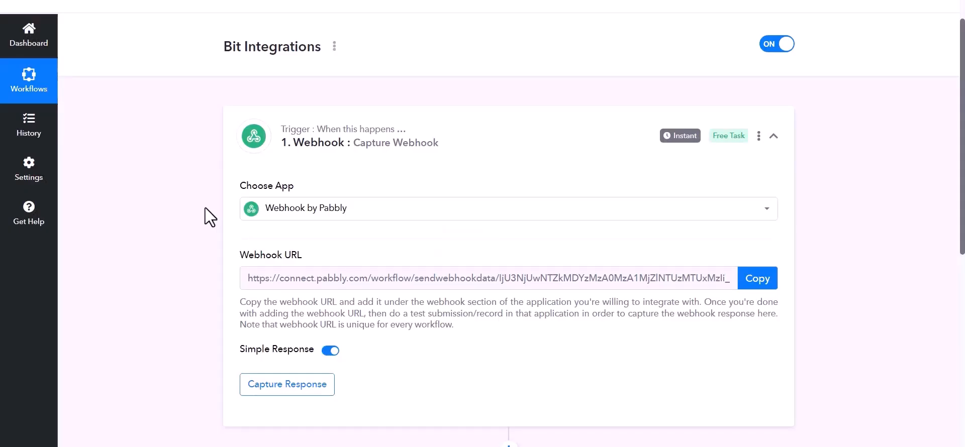
click(754, 285)
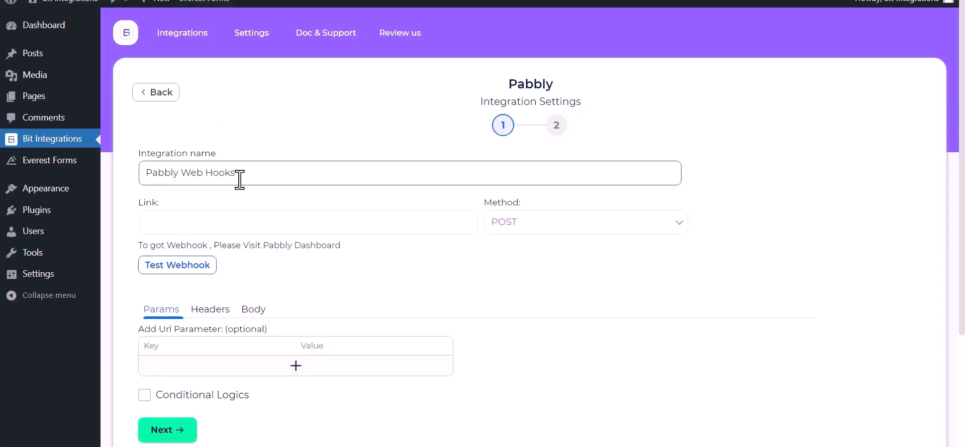
click(214, 223)
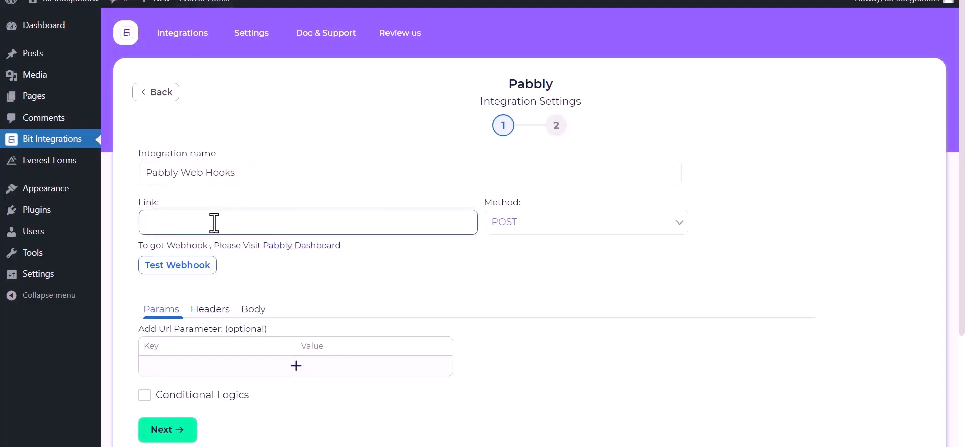
key(ctrl+v)
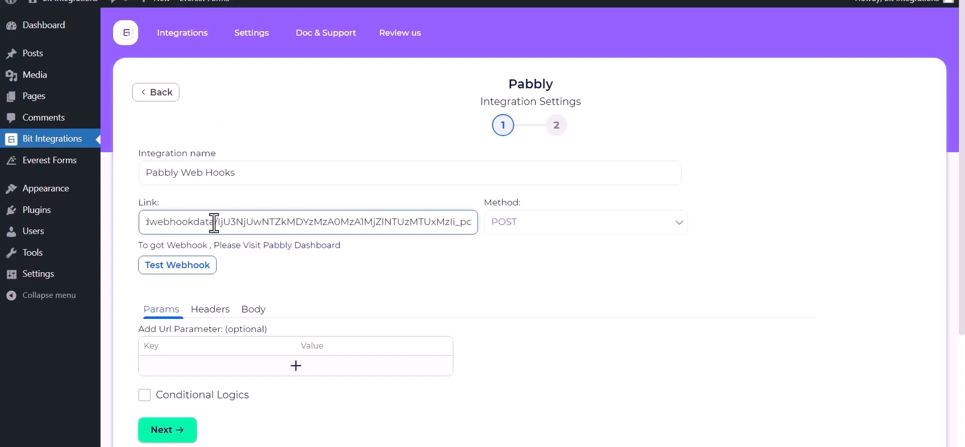
Step: Set the request body to send all data with content type application/json, and test the webhook
click(251, 312)
click(163, 344)
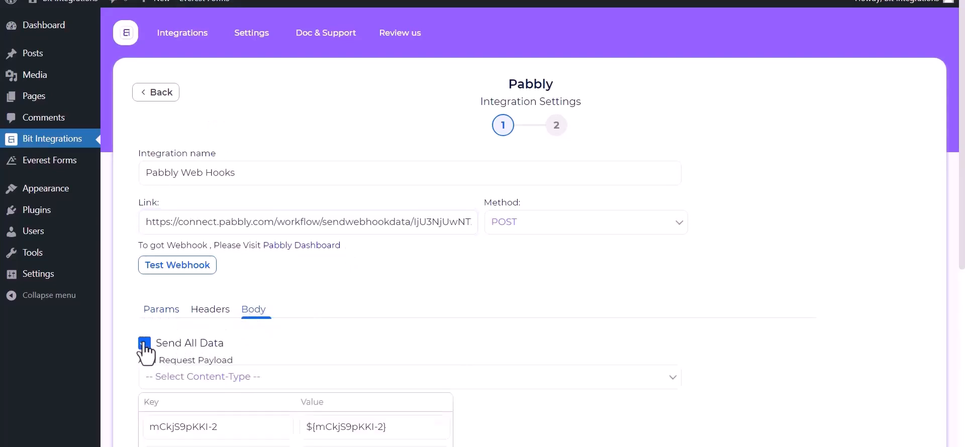
scroll(226, 337, down, 1)
click(254, 316)
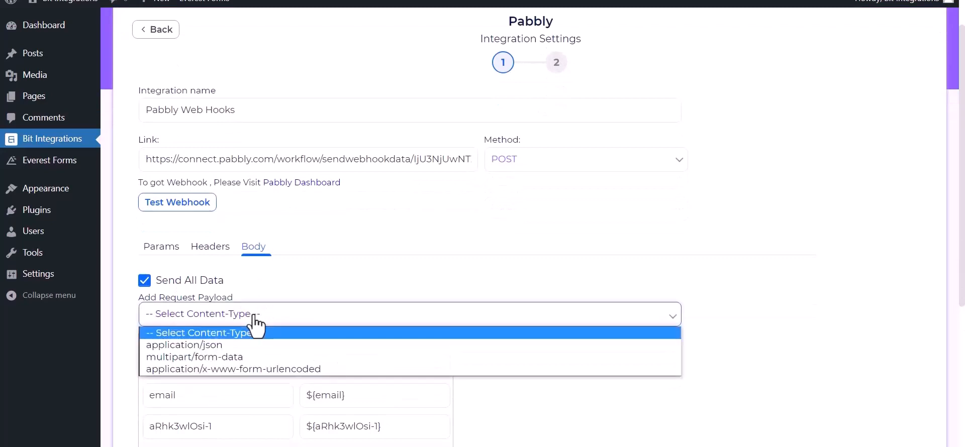
click(215, 346)
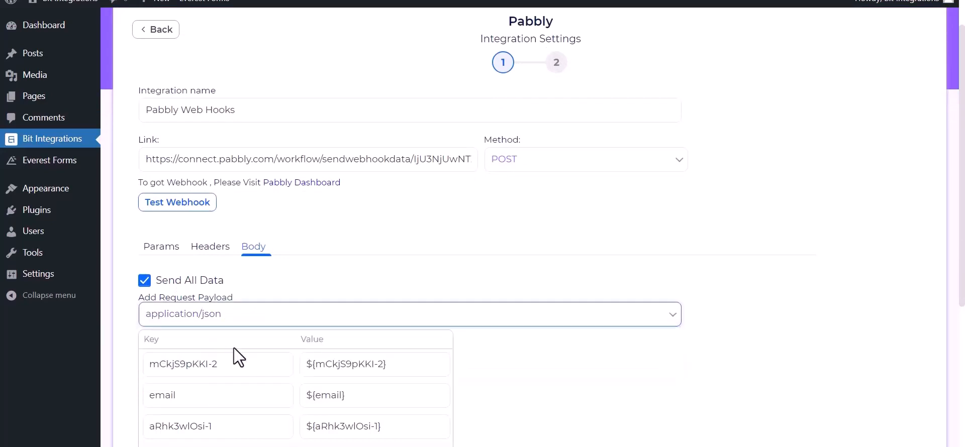
click(190, 206)
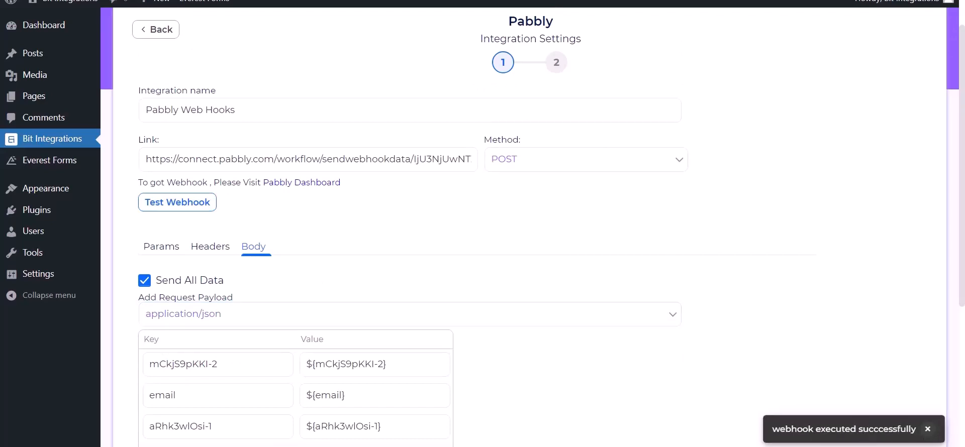
Step: Accept the Pabbly webhook settings and proceed to the final step of the integration setup
scroll(162, 382, down, 3)
click(162, 391)
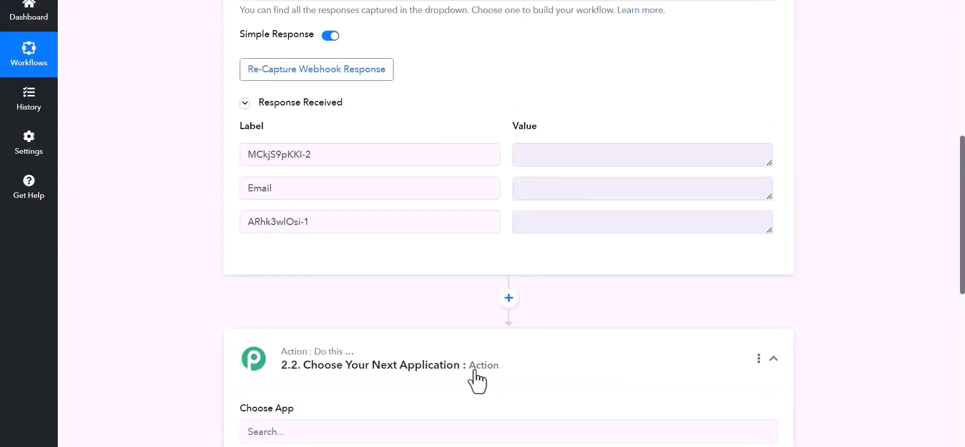
Step: In the Pabbly workflow, choose Airtable as the action app with Create Record as the action event
scroll(339, 329, down, 3)
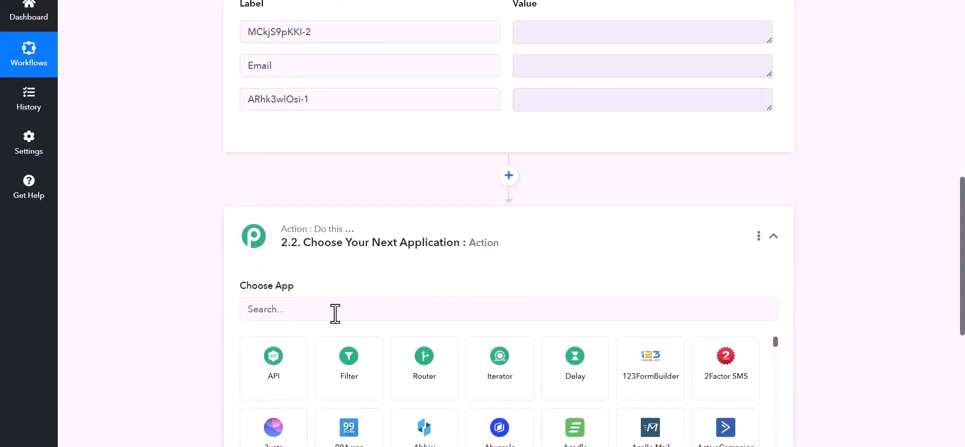
click(335, 311)
text(air)
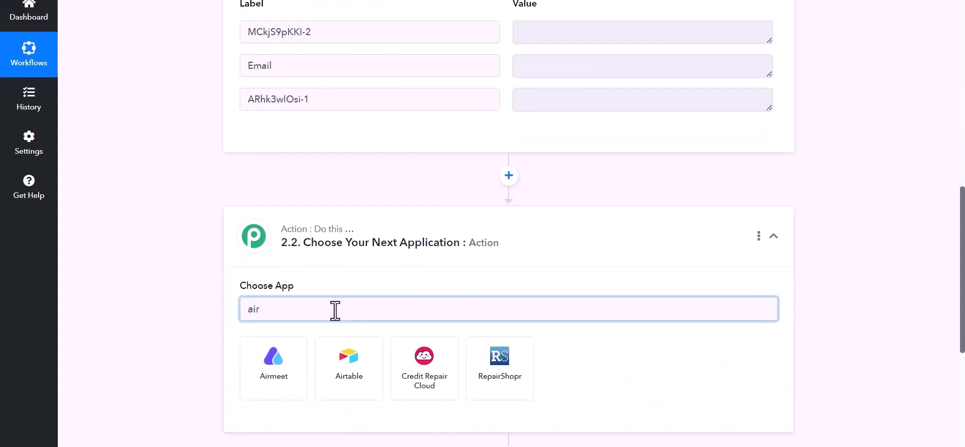
click(357, 393)
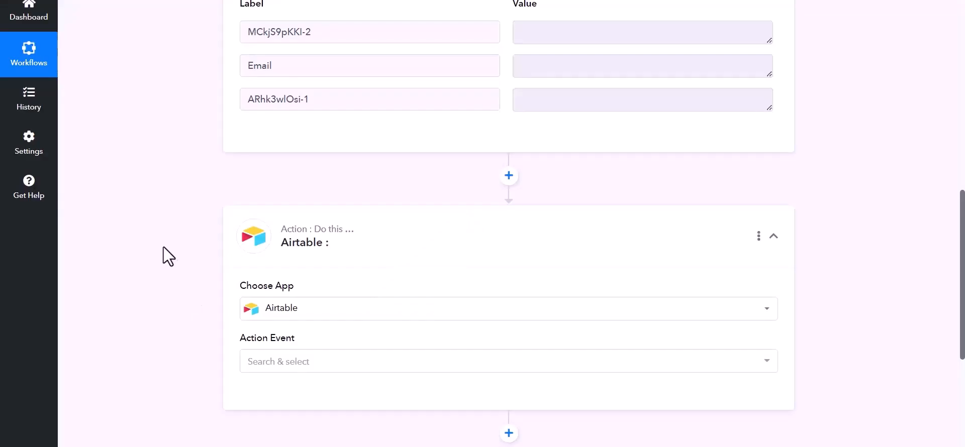
scroll(226, 281, down, 1)
click(590, 299)
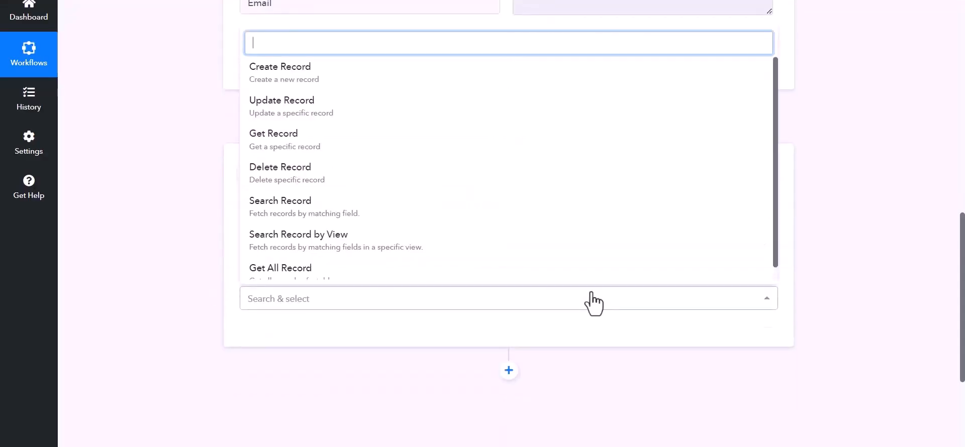
click(291, 73)
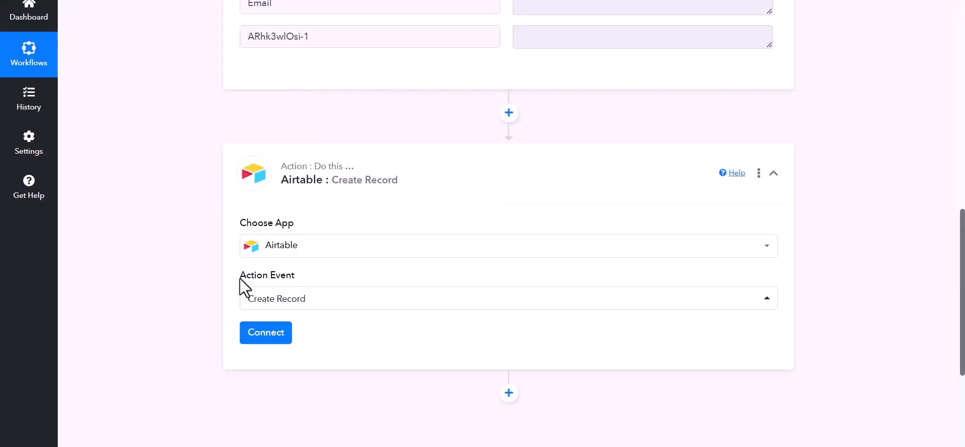
Step: Start adding a new Airtable connection and go to Airtable's Developer Hub to get a personal access token
click(265, 336)
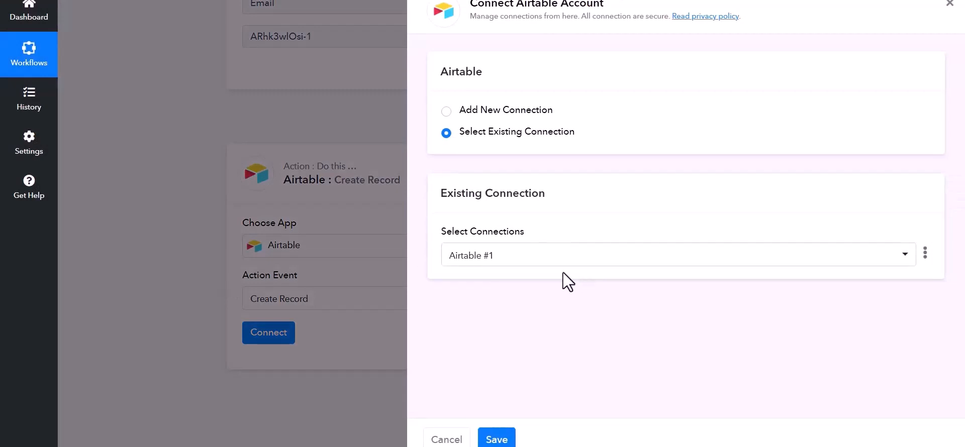
click(456, 110)
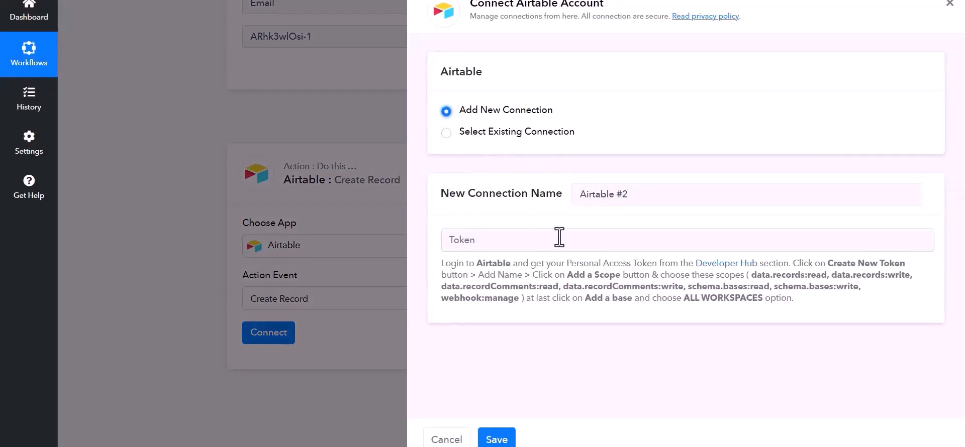
click(510, 244)
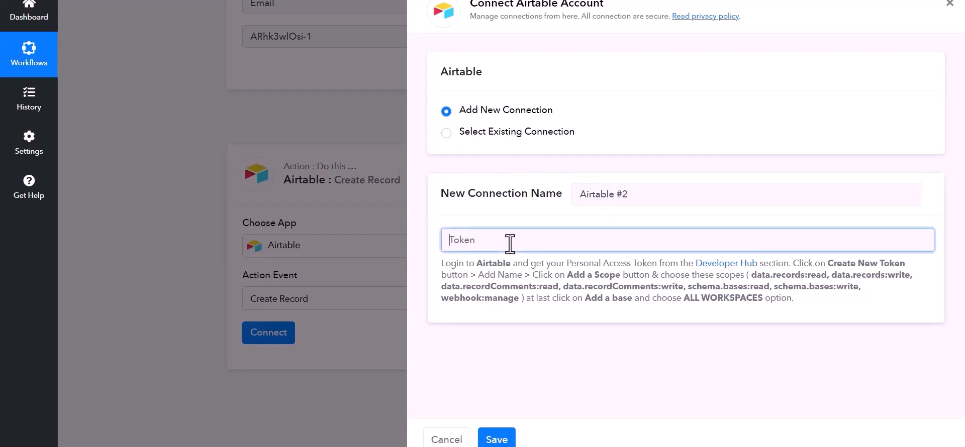
click(727, 266)
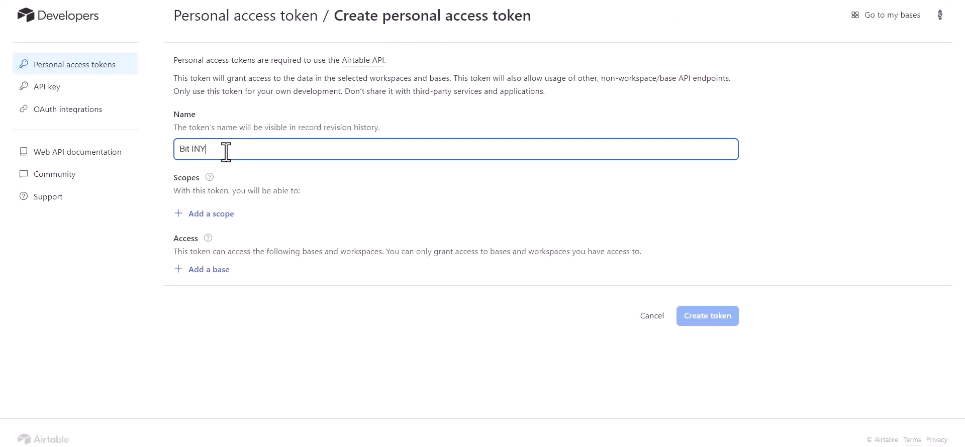
Step: Name the token Bit Integrations and add the scopes data.records:read, data.records:write, data.recordComments:read and data.recordComments:write
text(Bit Integrations)
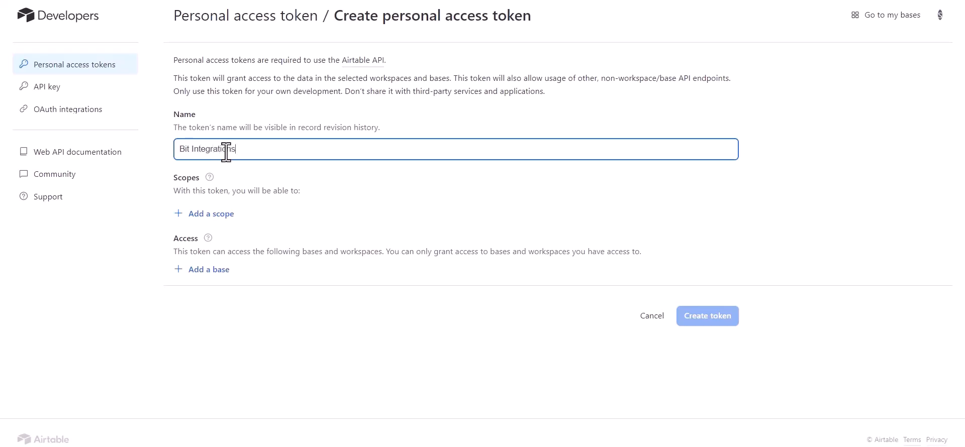
click(215, 215)
click(215, 276)
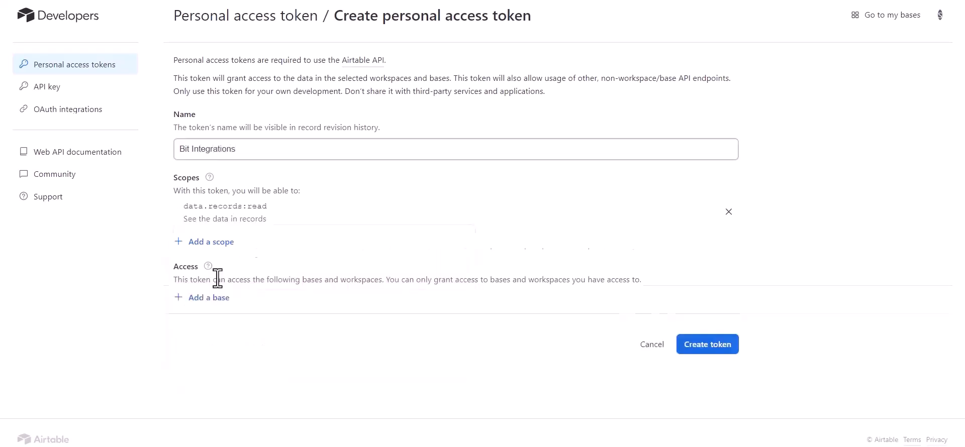
click(215, 243)
click(218, 304)
click(216, 276)
click(221, 339)
click(216, 300)
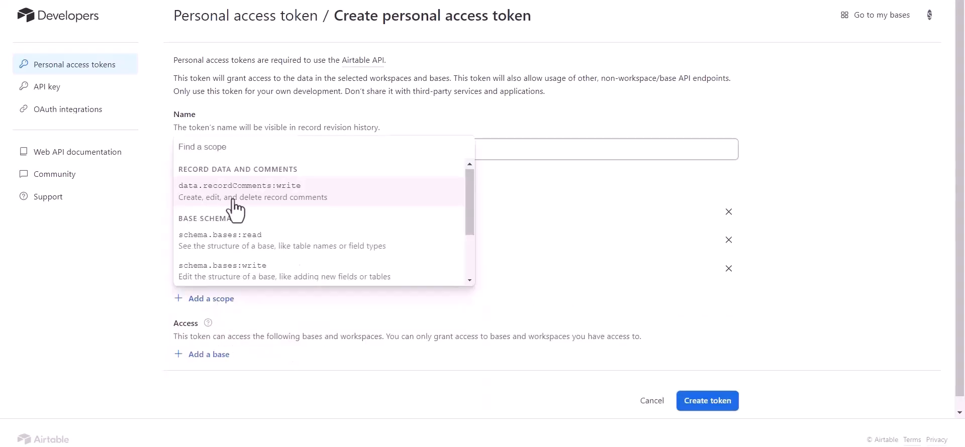
click(226, 197)
Step: Grant the token access to all current and future bases in all workspaces, and add the schema.bases:read and schema.bases:write scopes
click(215, 384)
click(249, 259)
click(216, 327)
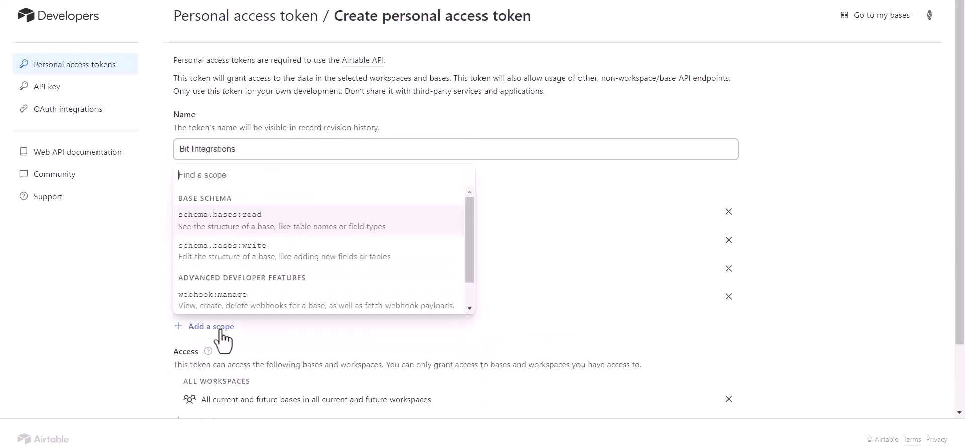
click(223, 215)
click(216, 355)
click(236, 249)
Step: Create the personal access token and copy it to the clipboard
scroll(331, 352, down, 3)
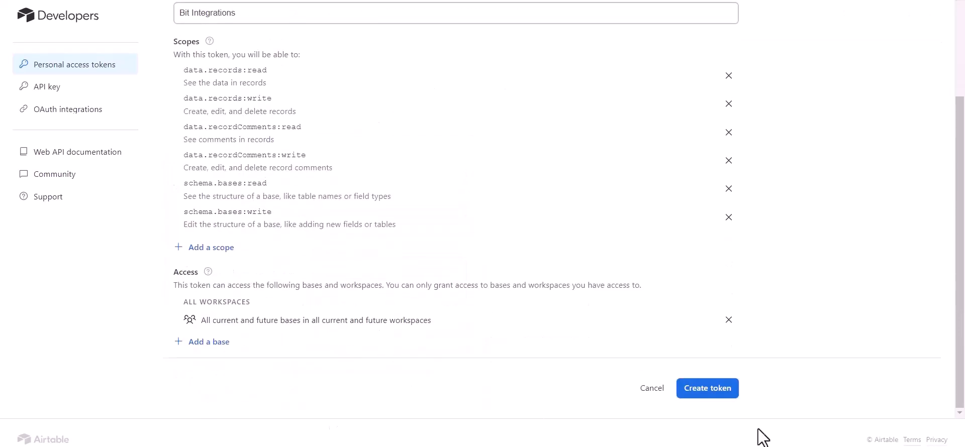
click(713, 391)
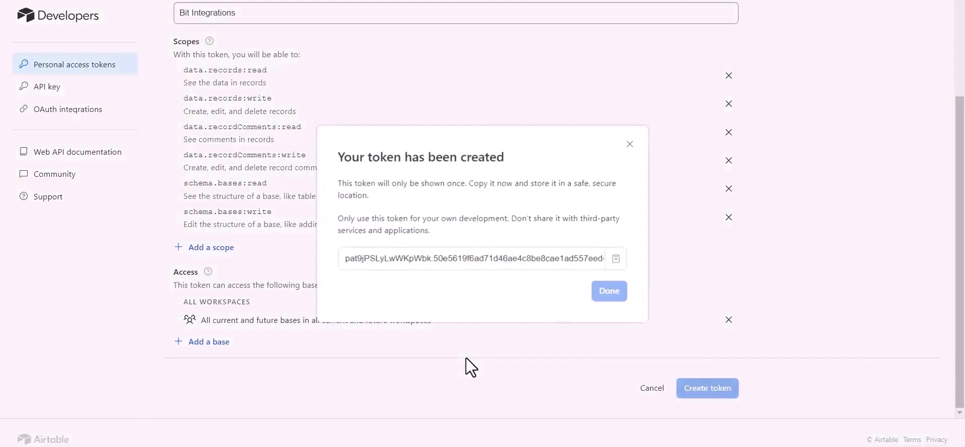
click(612, 257)
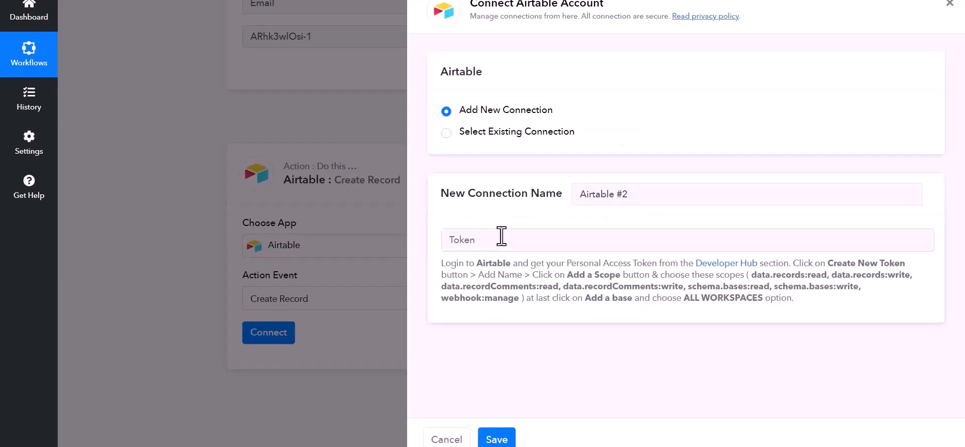
Step: Paste the access token into the new Airtable connection's Token field in Pabbly and save the connection
click(502, 239)
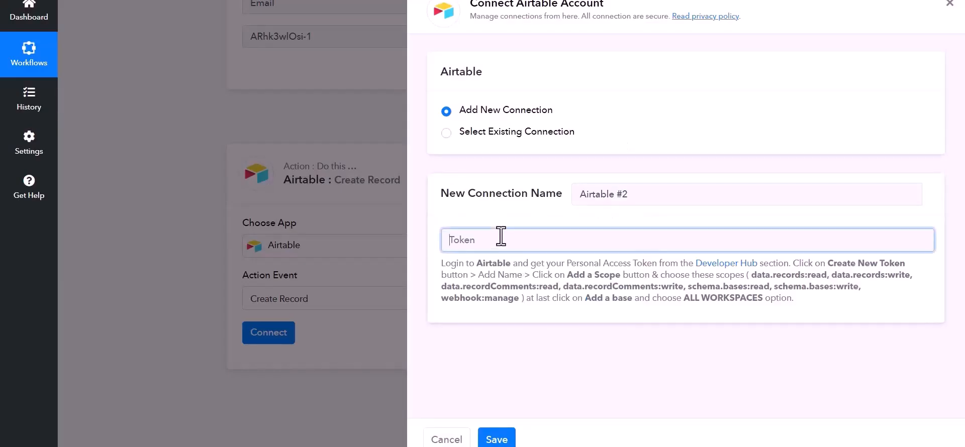
key(ctrl+v)
click(496, 440)
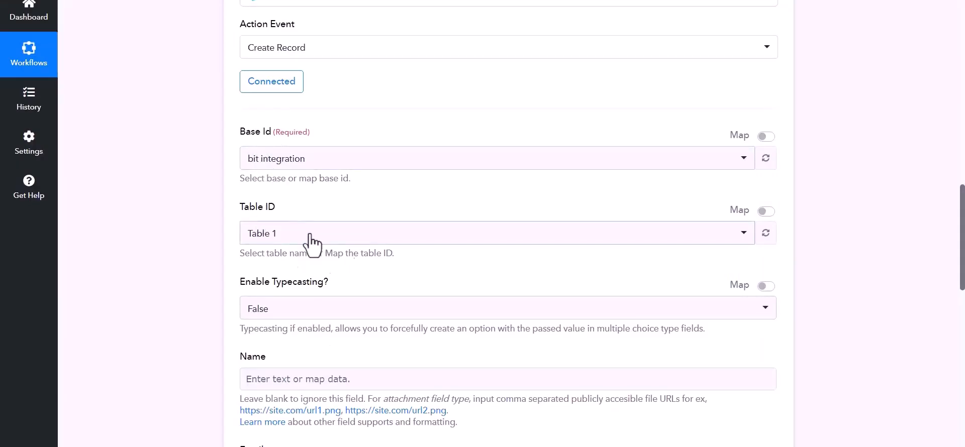
Step: For Table 1, map the Name field to the webhook's MCkjS9pKKI-2 value and the Email field to its Email value
scroll(402, 321, down, 1)
click(408, 316)
scroll(408, 301, down, 2)
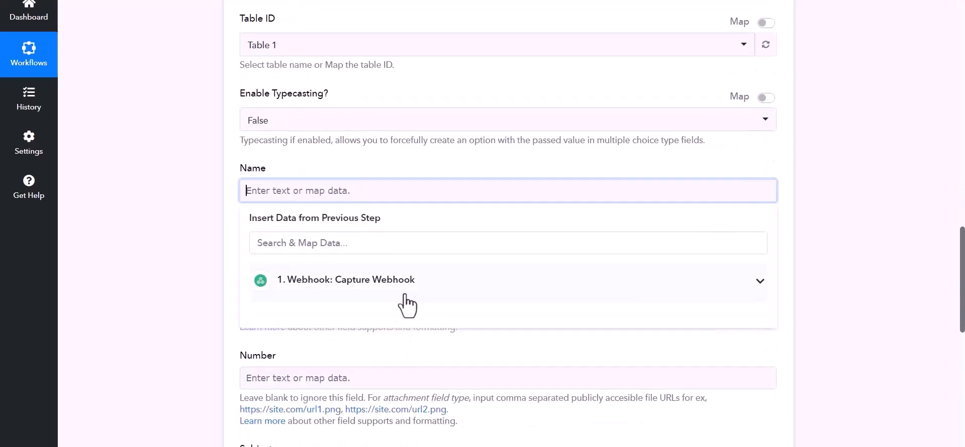
click(404, 290)
click(312, 315)
click(234, 285)
click(318, 297)
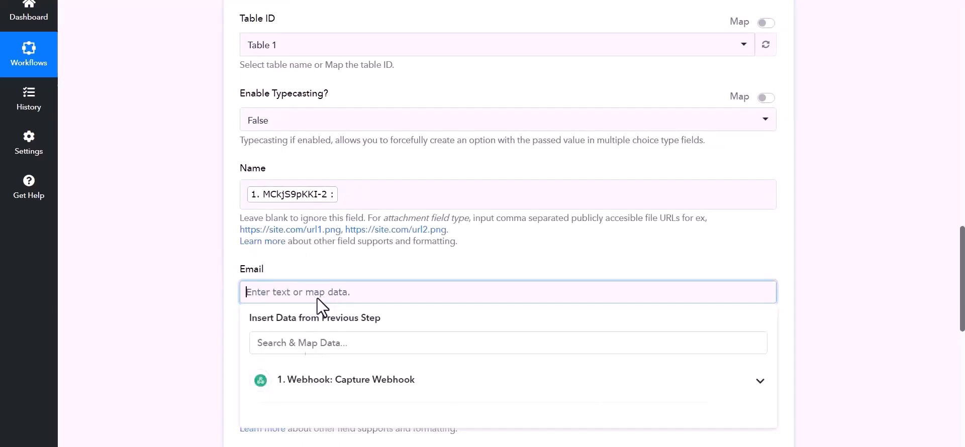
click(308, 379)
click(275, 439)
Step: Map the Number field to the webhook's ARhk3wlOsi-1 value and save the Airtable action
scroll(269, 347, down, 1)
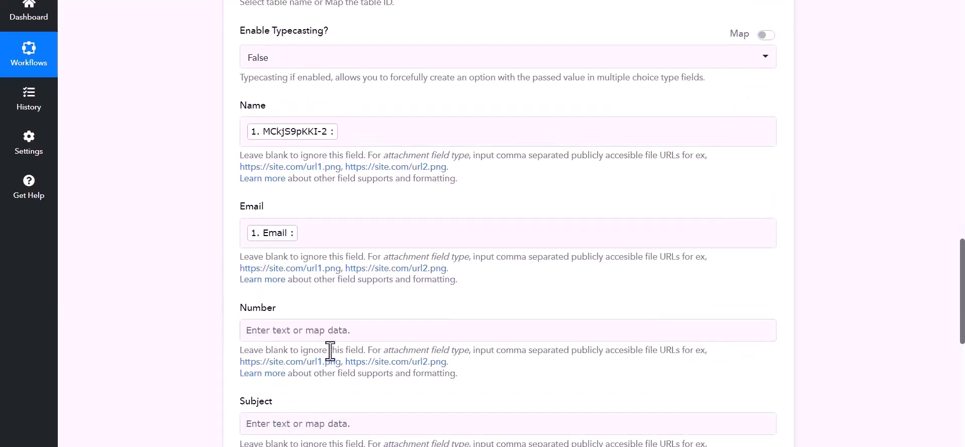
click(282, 331)
scroll(338, 373, down, 3)
click(338, 319)
click(297, 314)
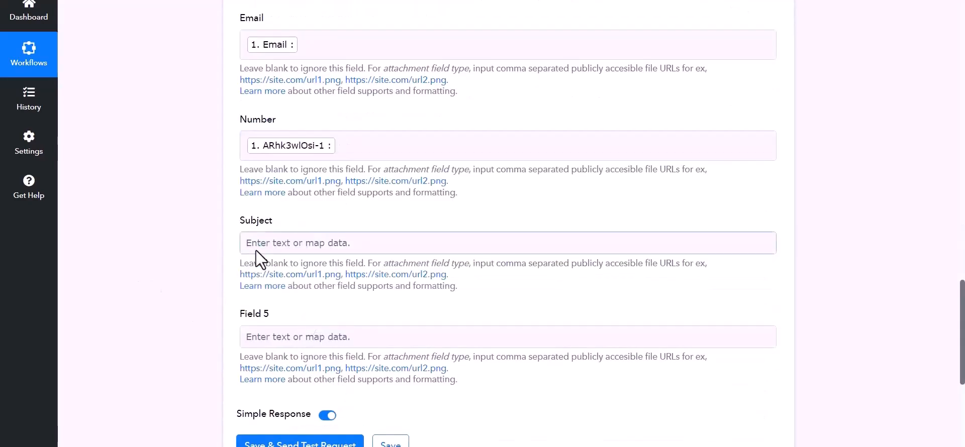
scroll(256, 250, down, 4)
click(393, 289)
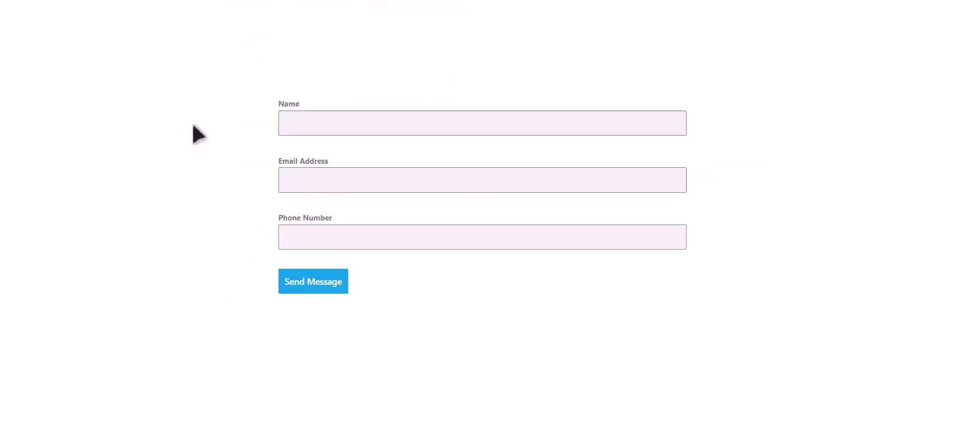
Step: Fill in the funnel's opt-in form with the name Bit Integrations, an email address and a phone number, and submit it
click(384, 117)
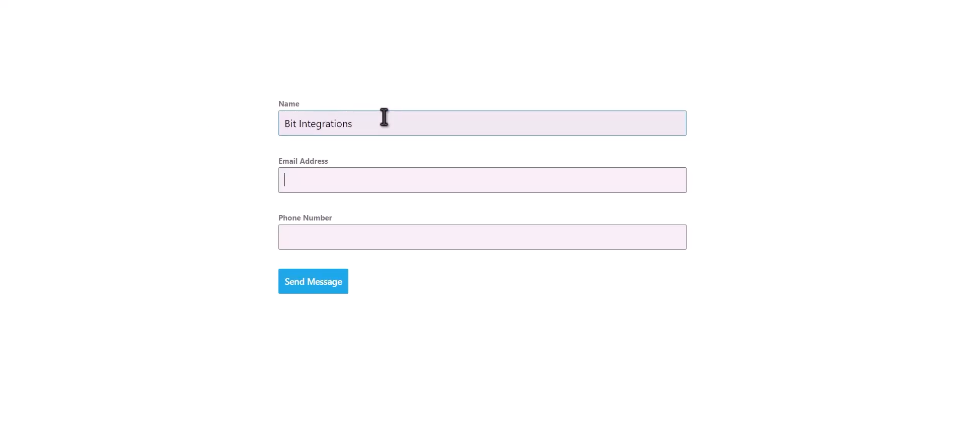
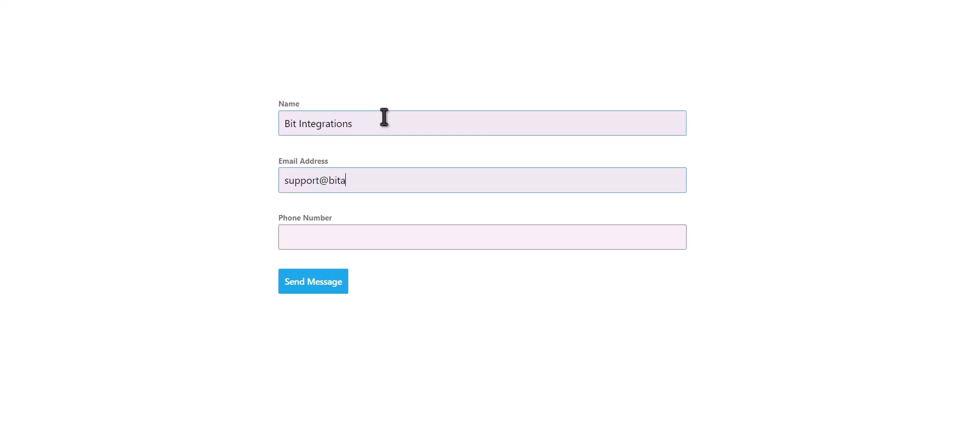
text(444555)
text(666)
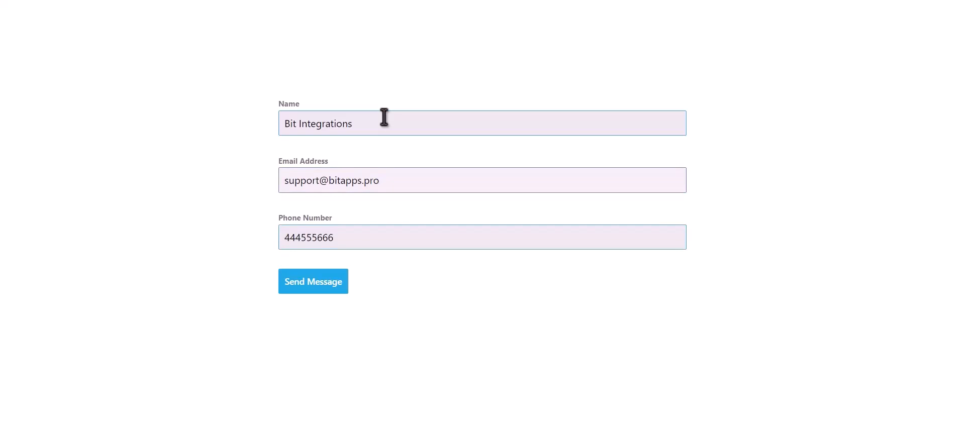
click(332, 285)
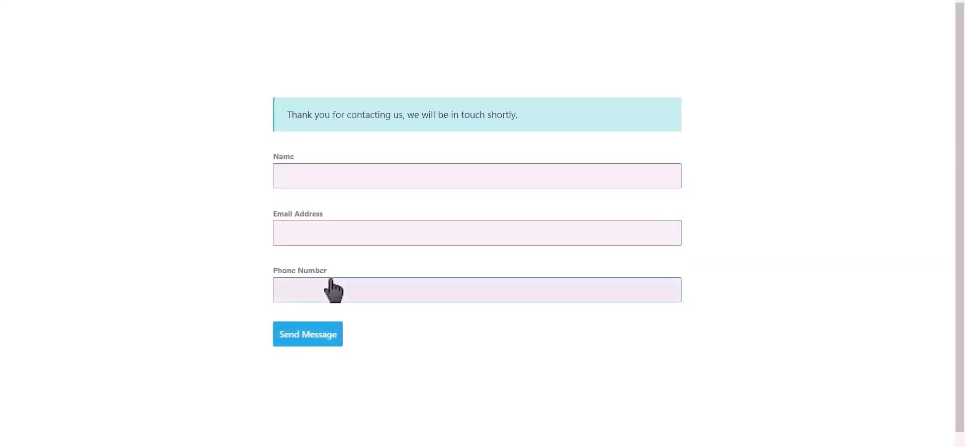